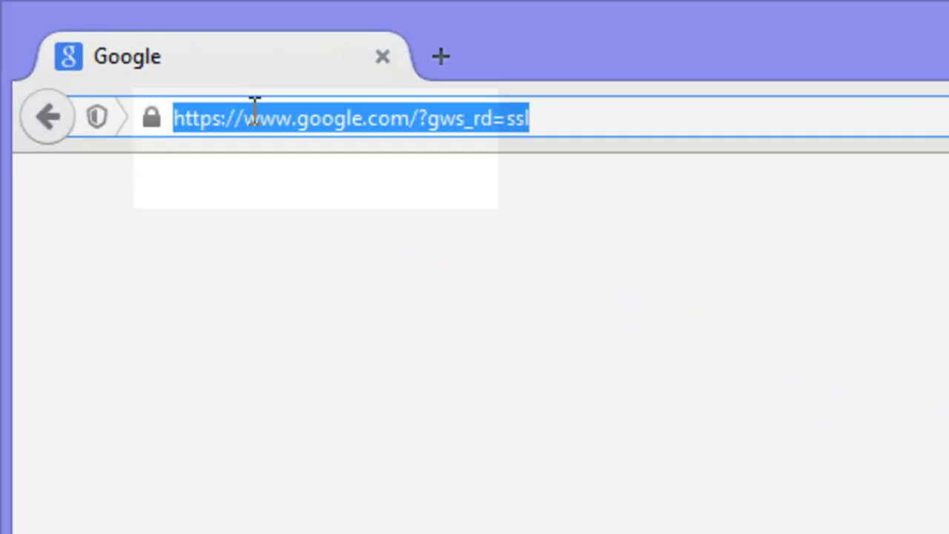
pyautogui.write('www.bkpm.g')
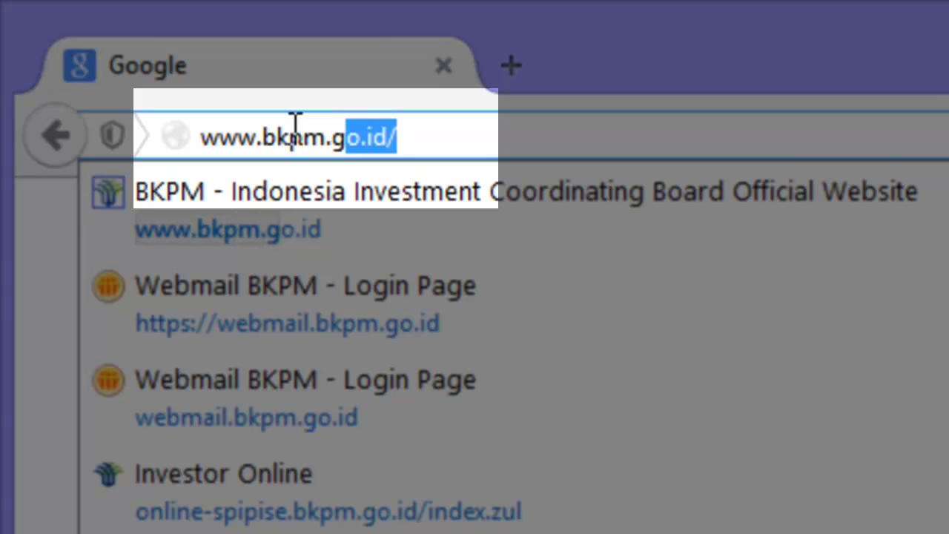
pyautogui.write('o.id')
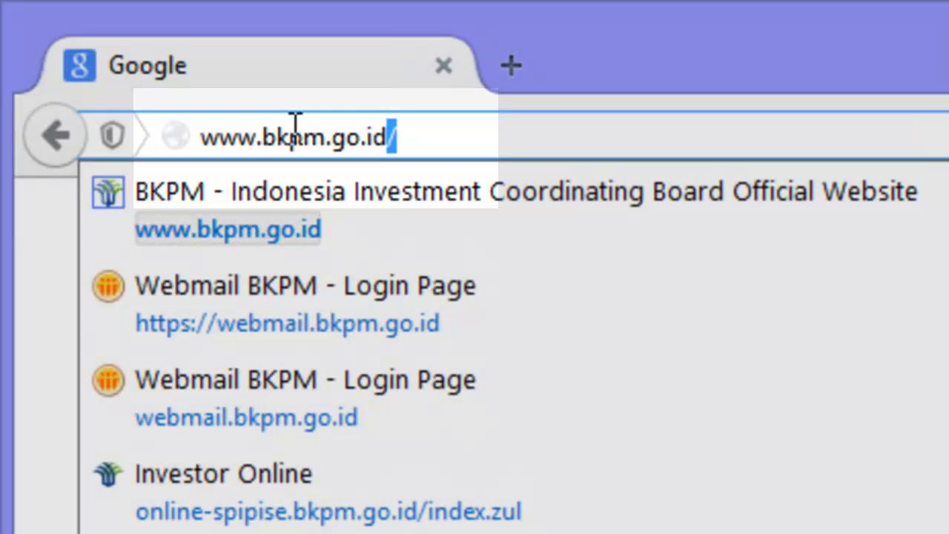
pyautogui.press('Delete')
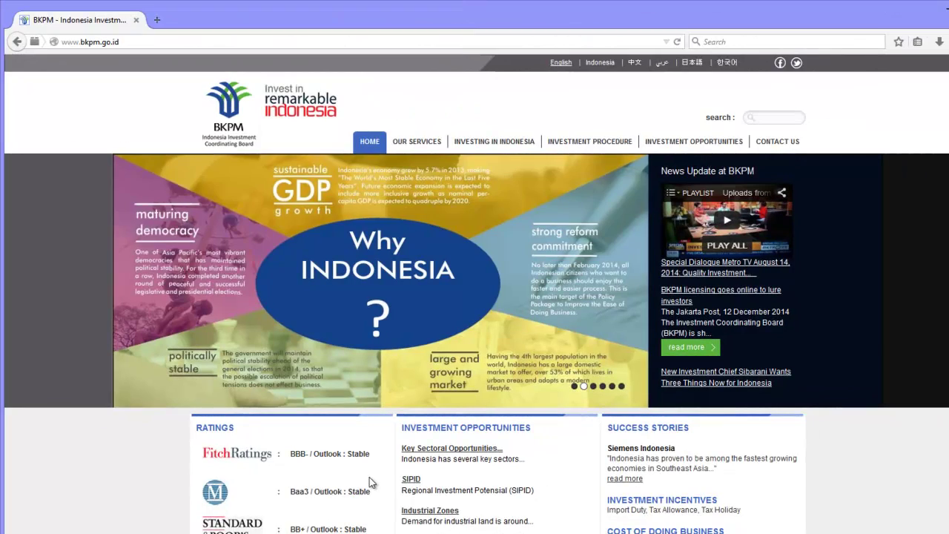
pyautogui.scroll(-1, 369, 476)
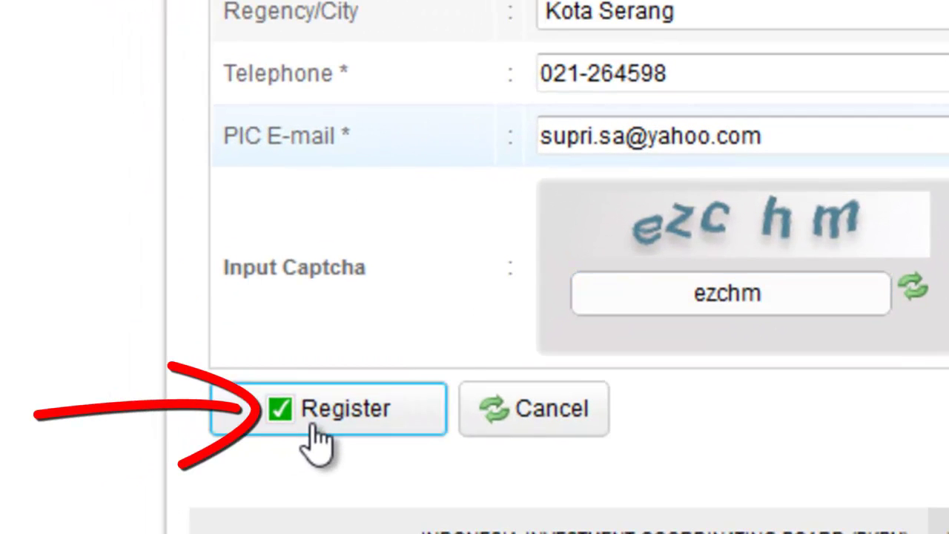
# - Register the new Online NSWi company account
pyautogui.click(159, 500)
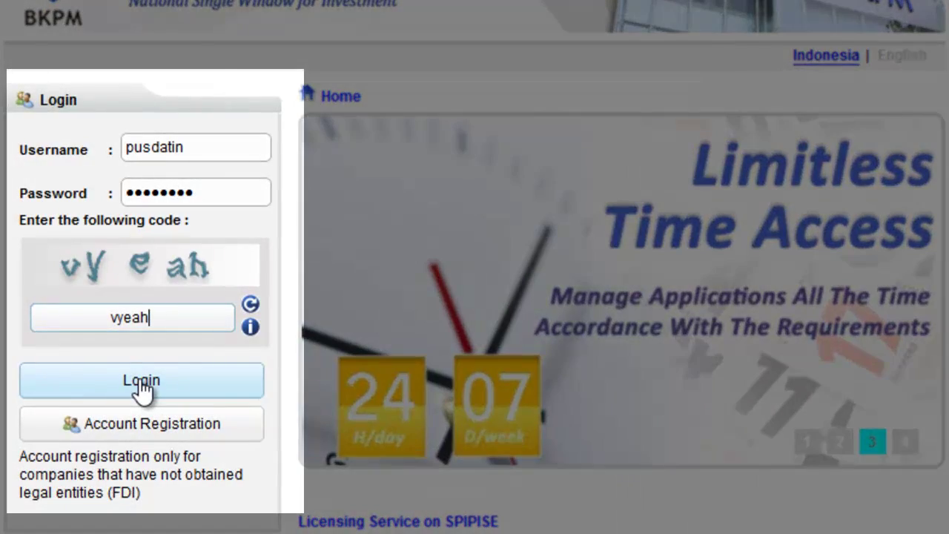
# - Log in with the account credentials and show the Company Folder's List of Document
pyautogui.click(141, 381)
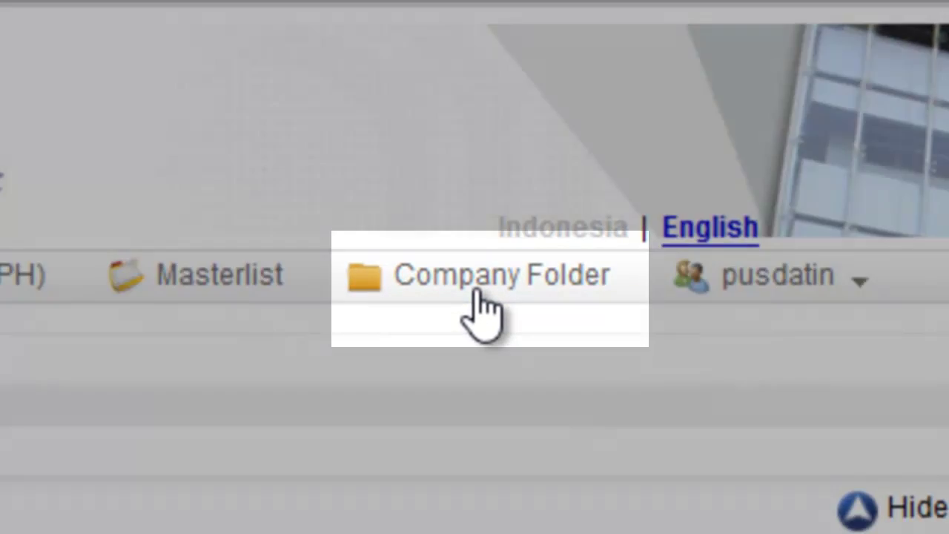
pyautogui.click(482, 293)
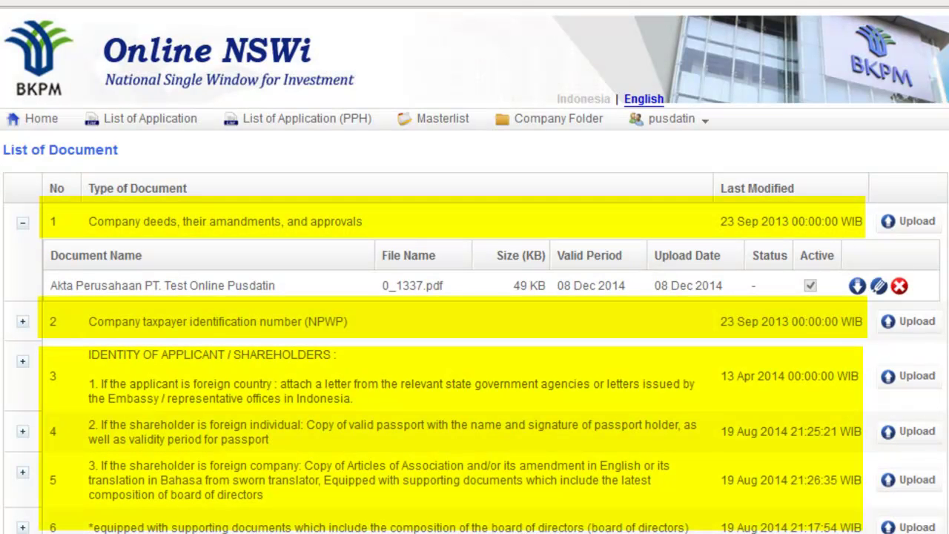
# - Upload Pengsahan KUMHAM (0_7874.pdf, 12 Dec 2014) as a company deed, then show List of Application
pyautogui.click(918, 221)
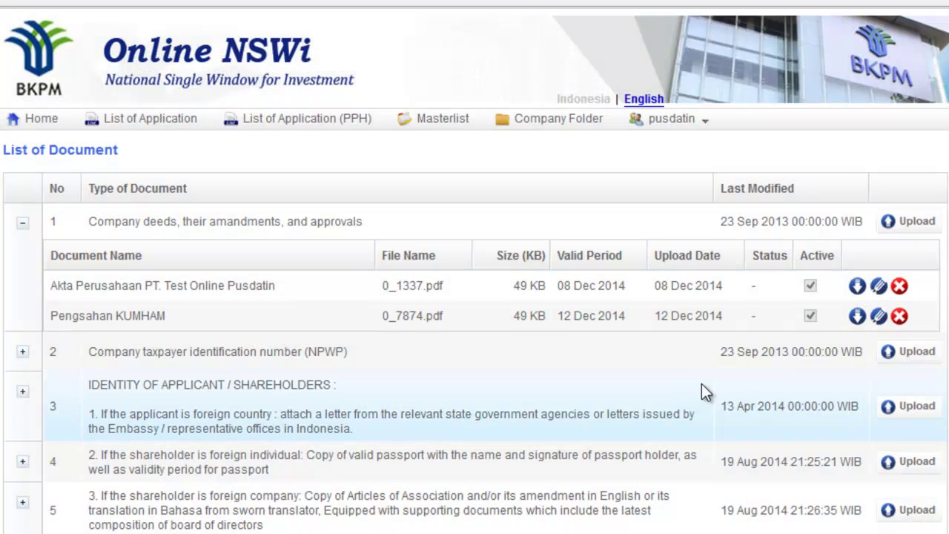
pyautogui.click(148, 120)
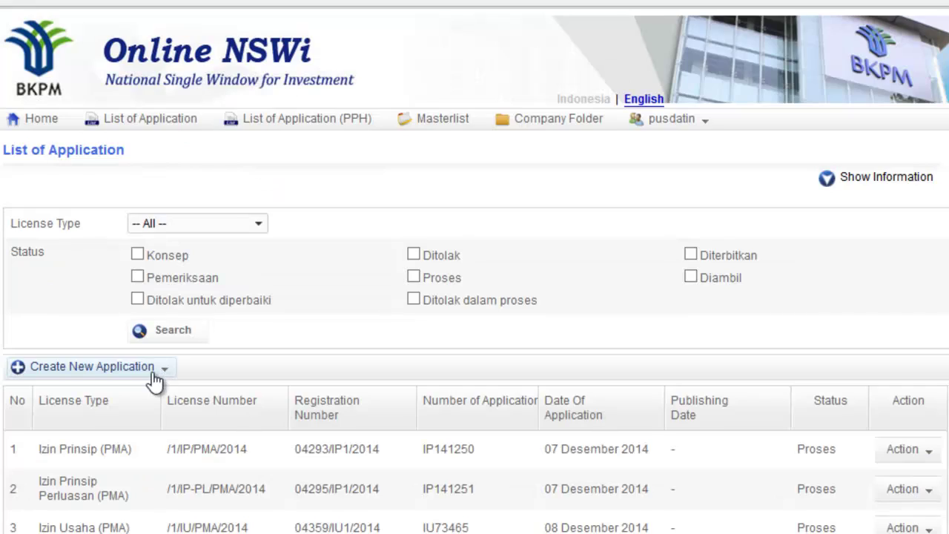
# - Create an Investment Business License application based on reference 3497/9999/IP/PMA/2014
pyautogui.click(210, 369)
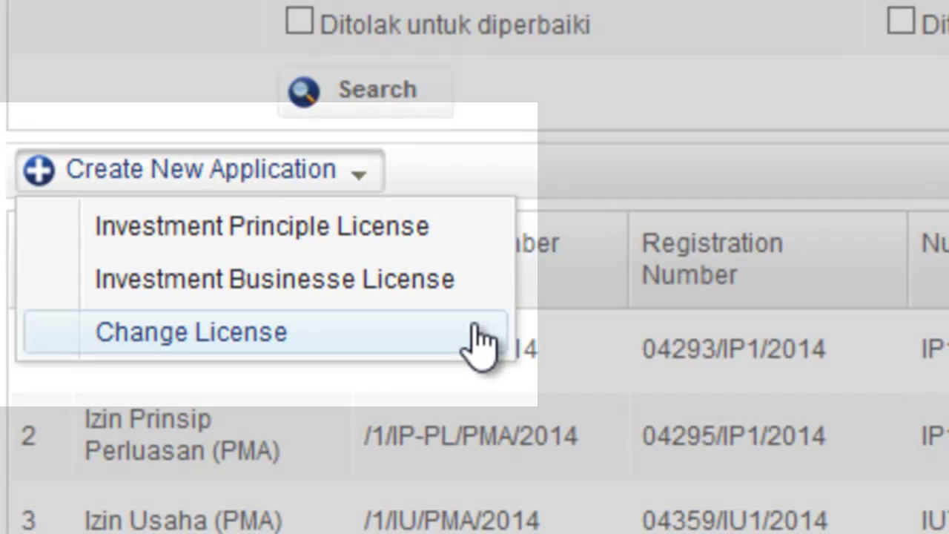
pyautogui.click(483, 339)
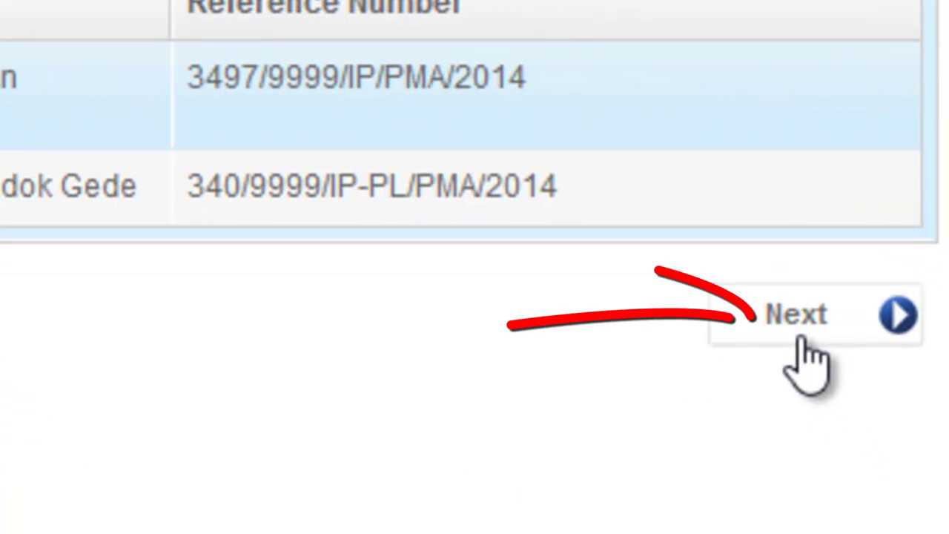
pyautogui.click(802, 340)
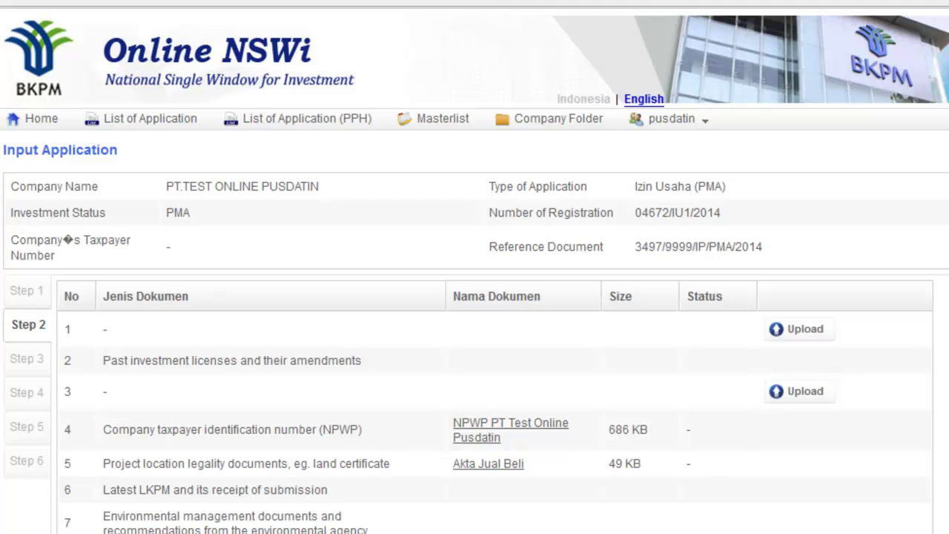
# - Review the Step 2 document list and advance to the Step 3 company profile
pyautogui.scroll(-3, 475, 296)
pyautogui.scroll(-2, 475, 297)
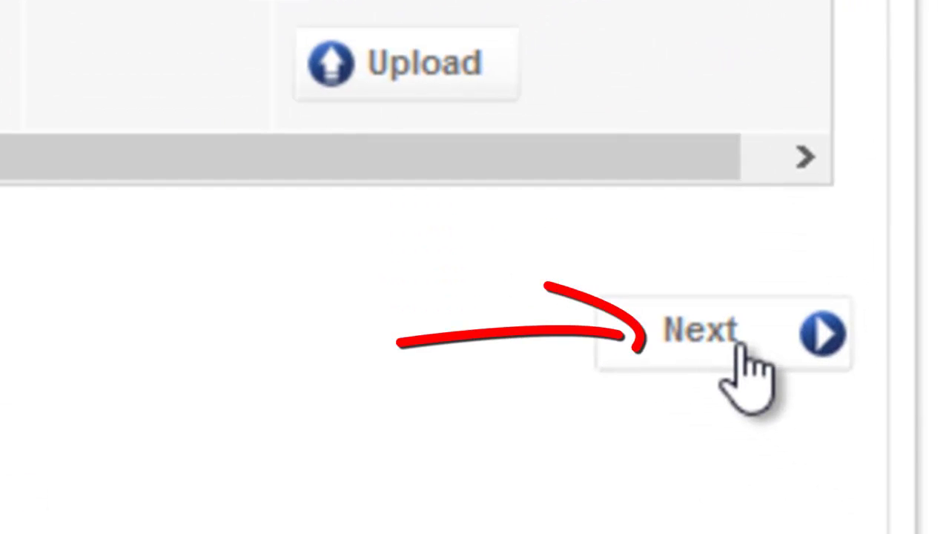
pyautogui.click(742, 346)
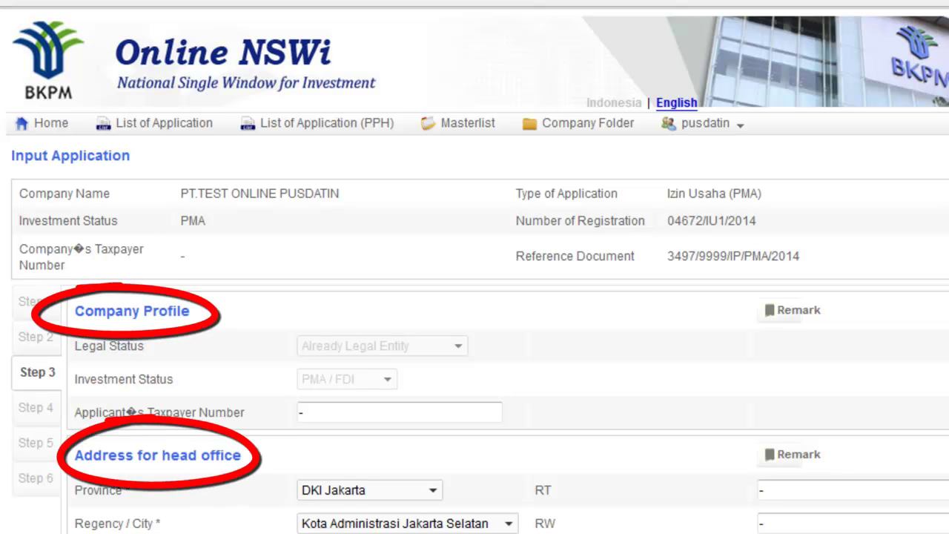
# - Review the Step 3 company details and continue to Step 4
pyautogui.scroll(-5, 475, 297)
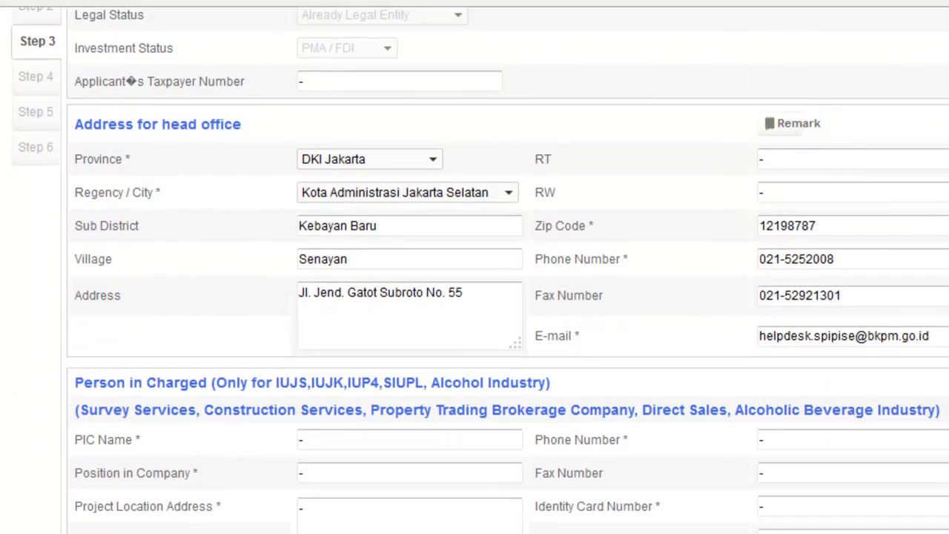
pyautogui.scroll(-3, 475, 296)
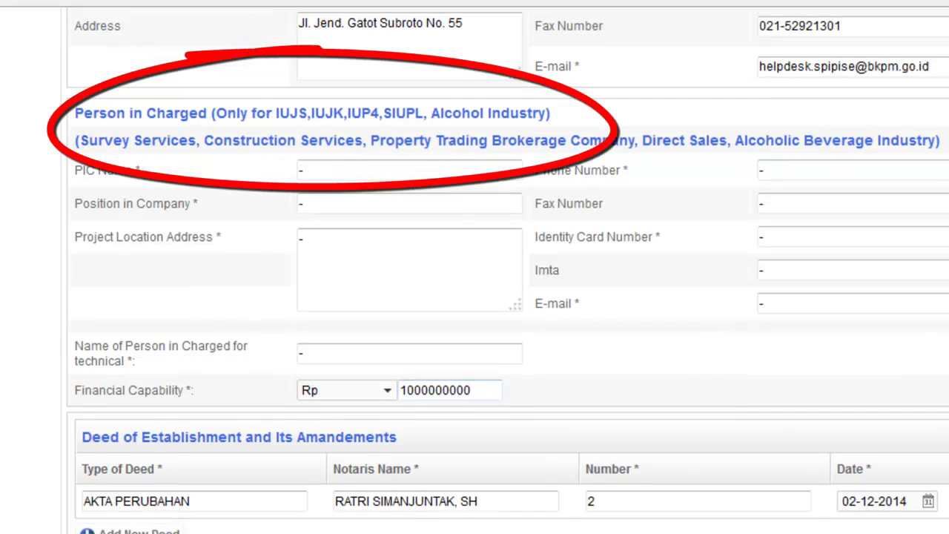
pyautogui.scroll(-3, 943, 341)
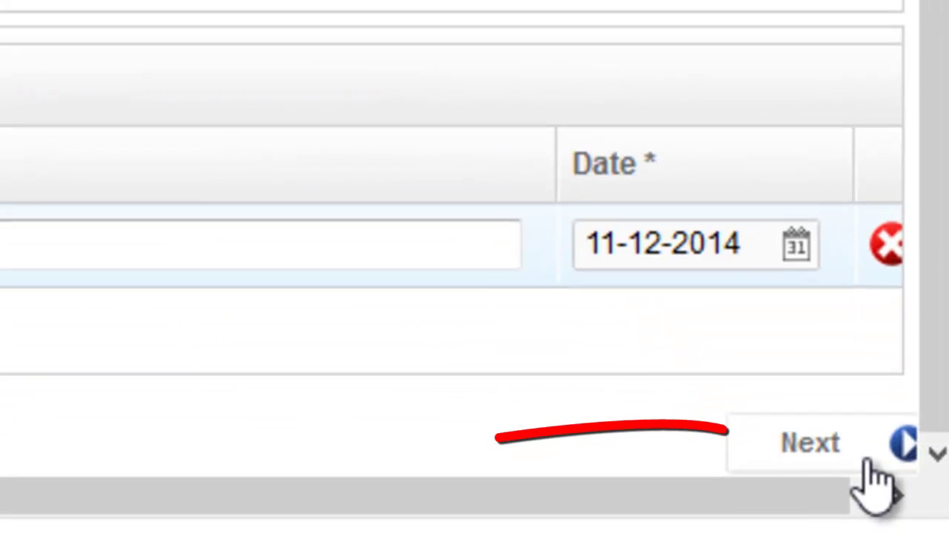
pyautogui.click(919, 511)
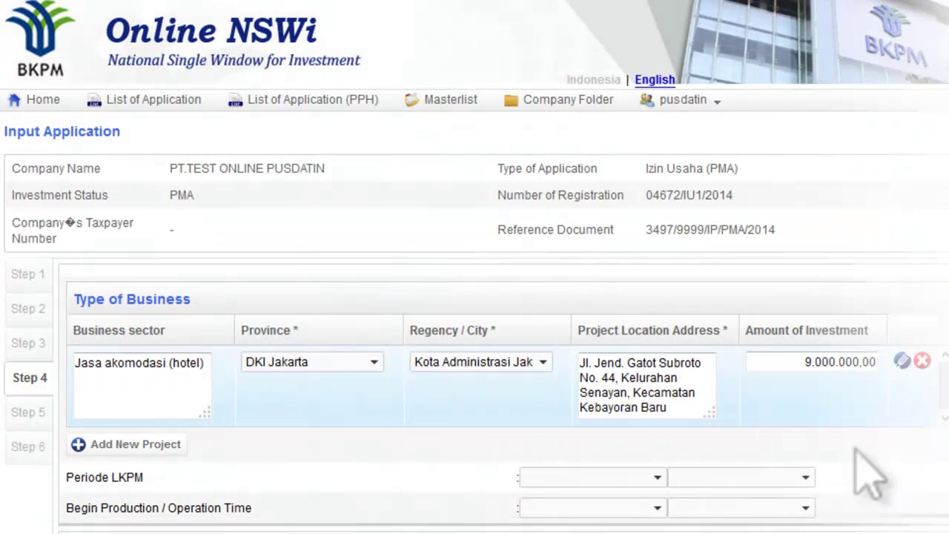
# - Set the hotel project's total investment to 10.250.000,00 and move on to Step 5
pyautogui.click(903, 363)
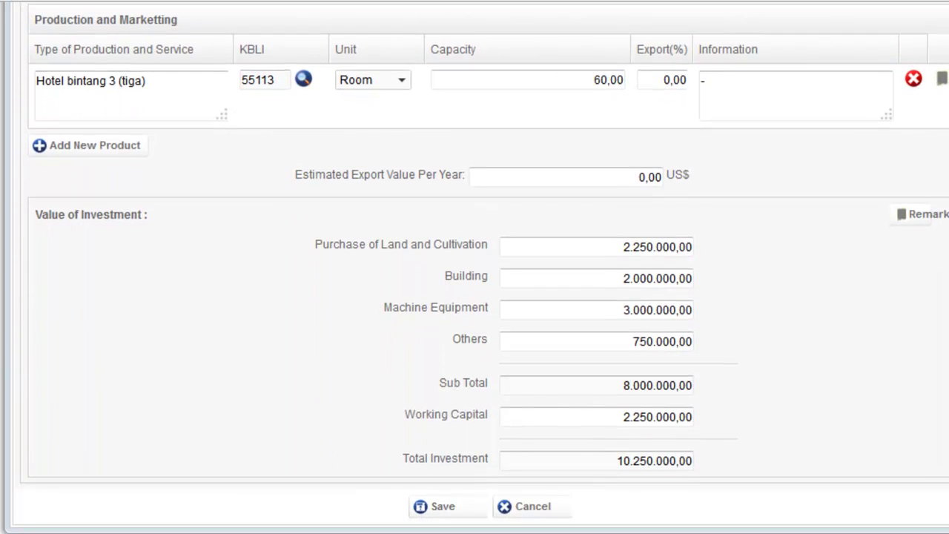
pyautogui.click(456, 514)
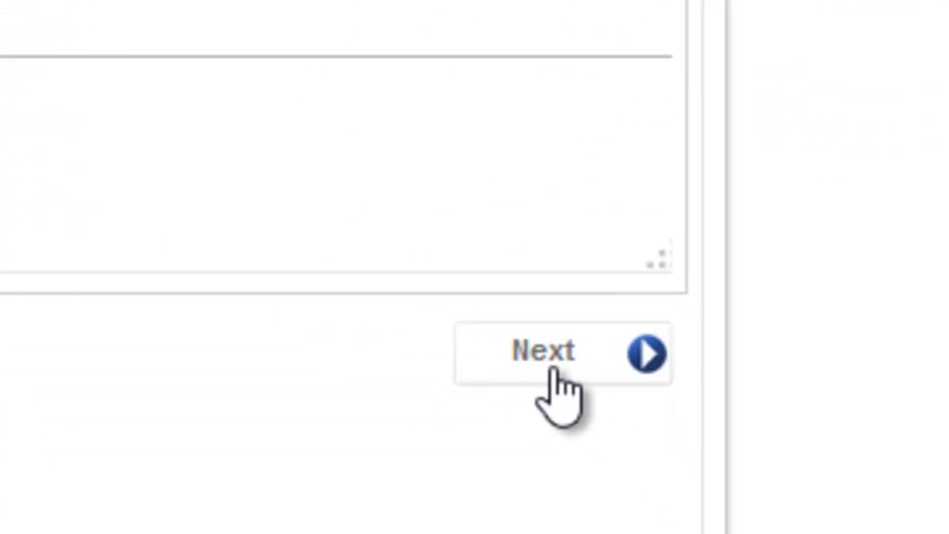
pyautogui.click(556, 370)
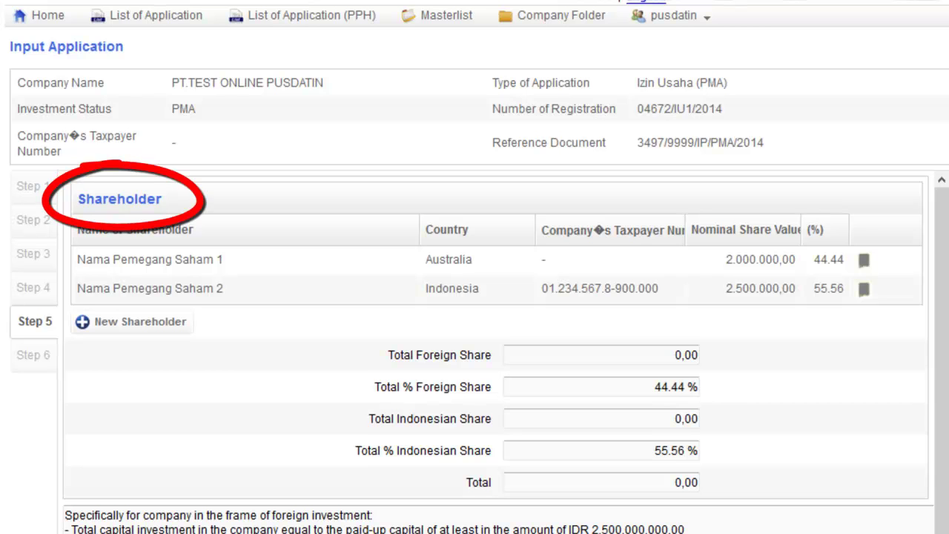
# - Pass the Step 5 shareholder and financing details to reach the Step 6 summary
pyautogui.scroll(-5, 475, 297)
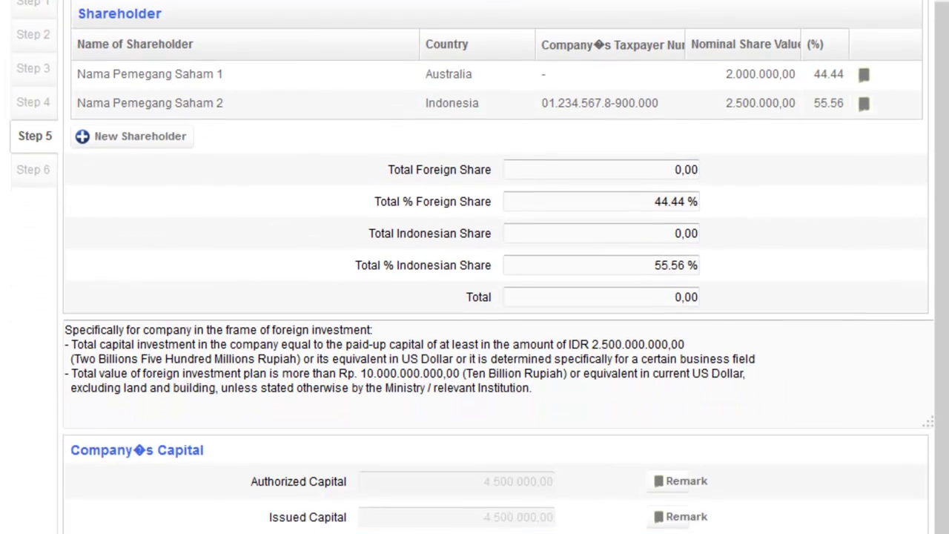
pyautogui.scroll(-4, 475, 296)
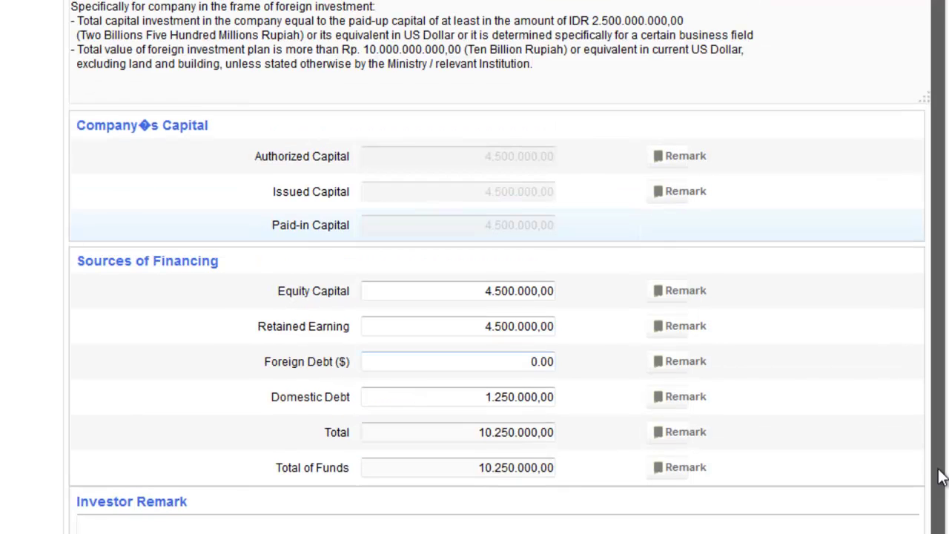
pyautogui.scroll(-1, 936, 498)
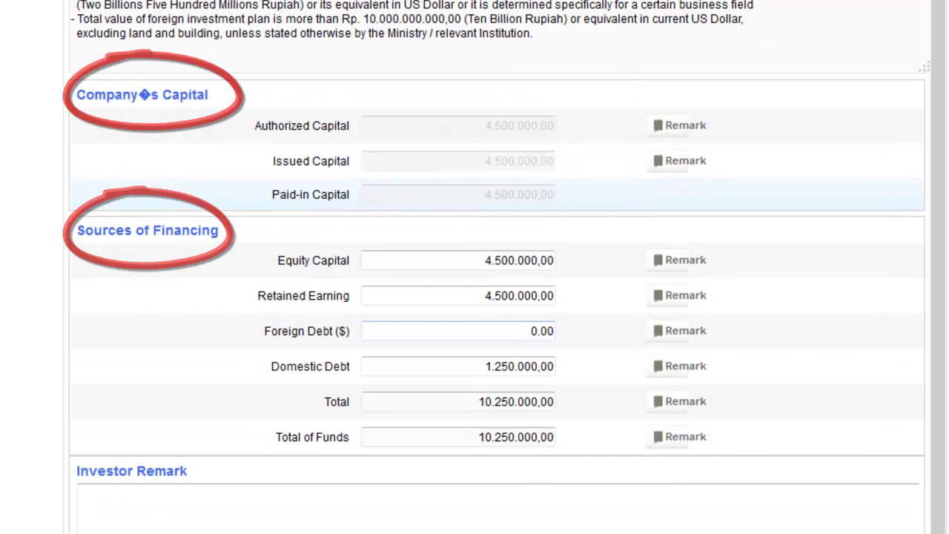
pyautogui.scroll(-3, 936, 499)
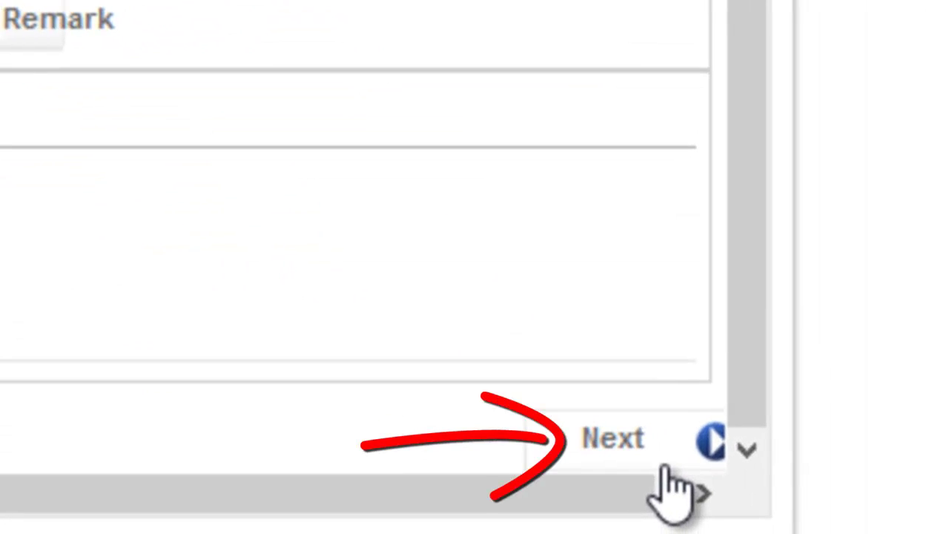
pyautogui.click(664, 467)
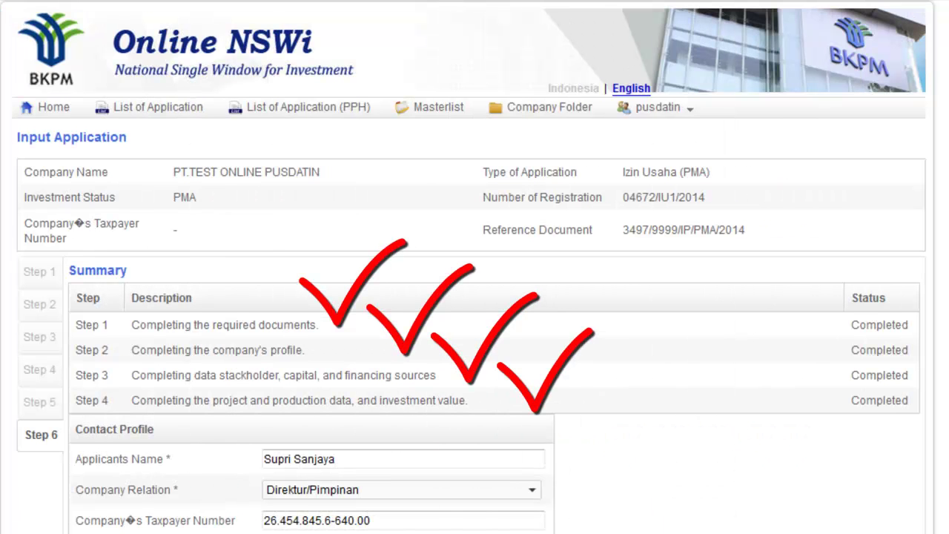
# - Review the Step 6 contact profile and accept the BKPM Privacy Policy in the Statement
pyautogui.scroll(-5, 475, 297)
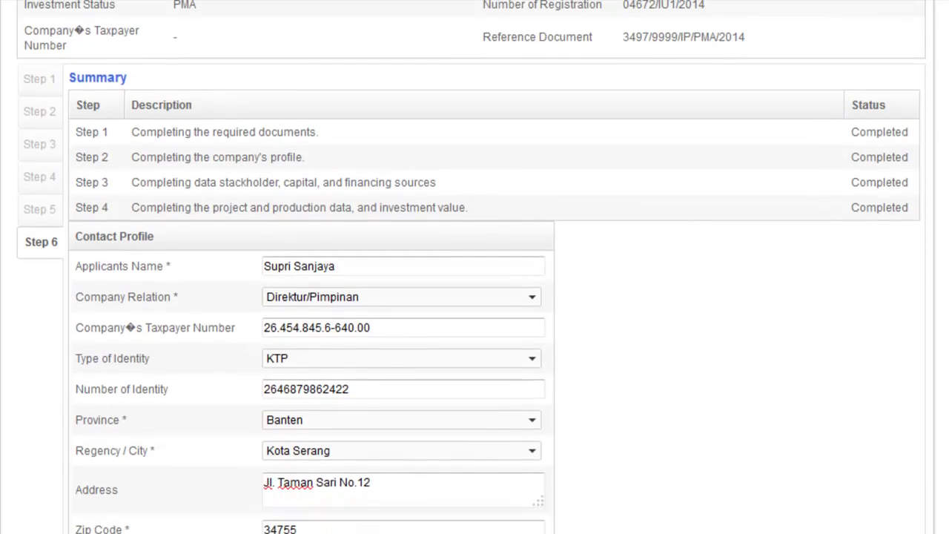
pyautogui.scroll(-3, 475, 296)
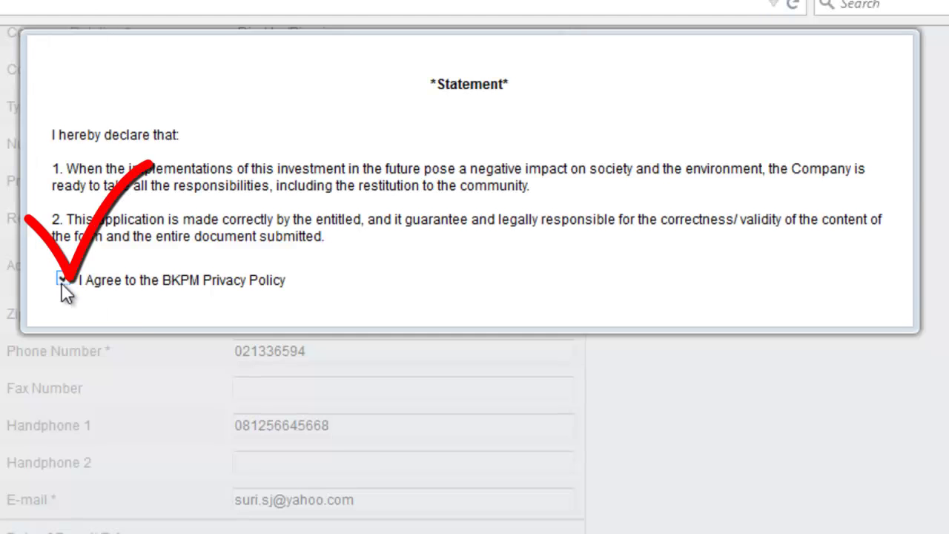
pyautogui.click(63, 280)
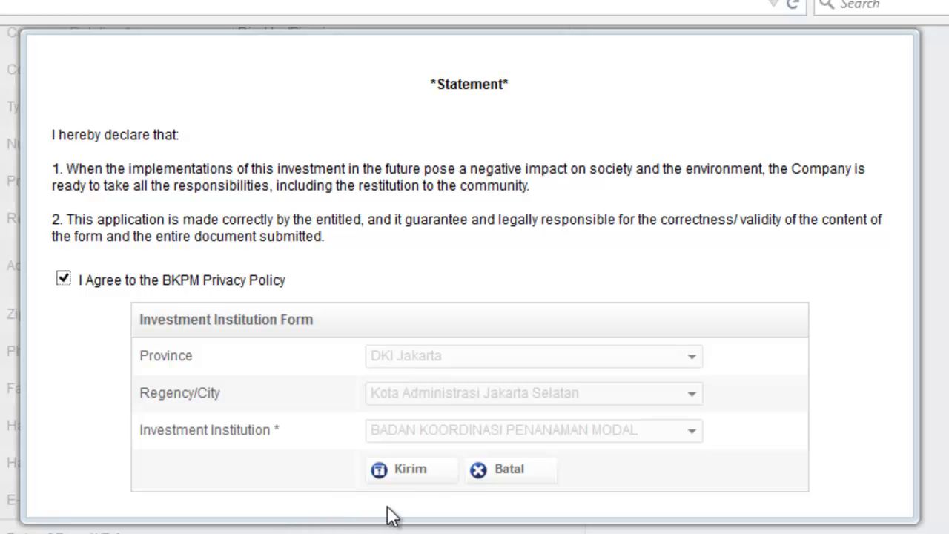
# - Send the application to BKPM and dismiss the success message
pyautogui.click(422, 481)
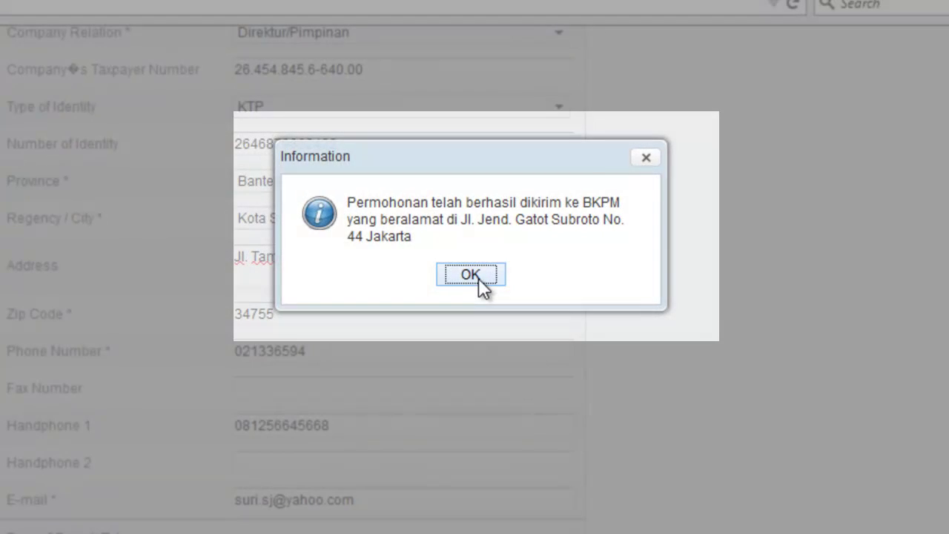
pyautogui.click(478, 278)
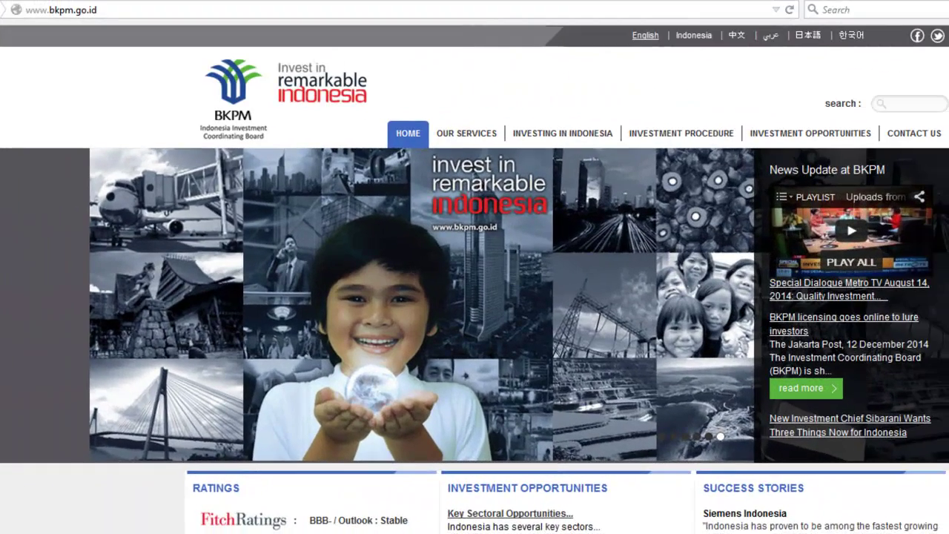
# - Look up the application's process stage by its number in the BKPM Tracking System
pyautogui.scroll(-3, 475, 278)
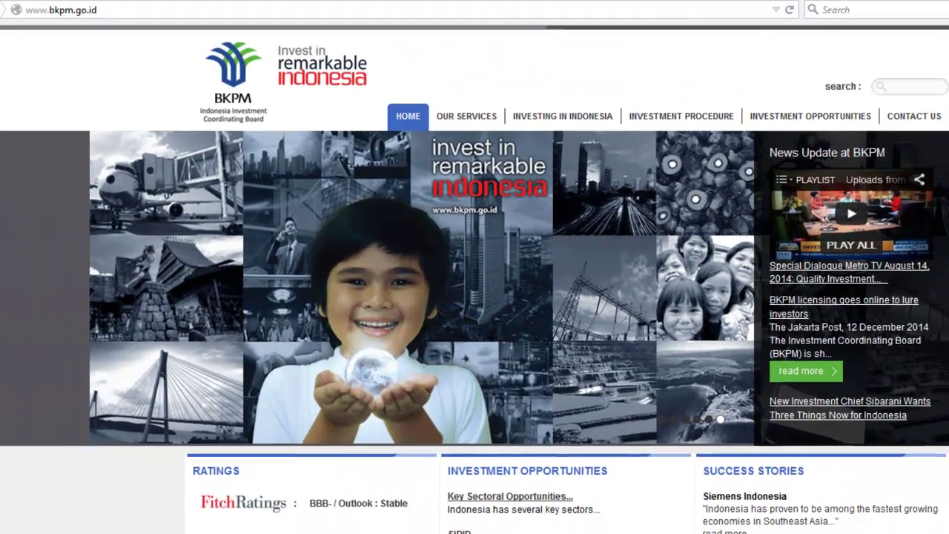
pyautogui.scroll(-2, 475, 279)
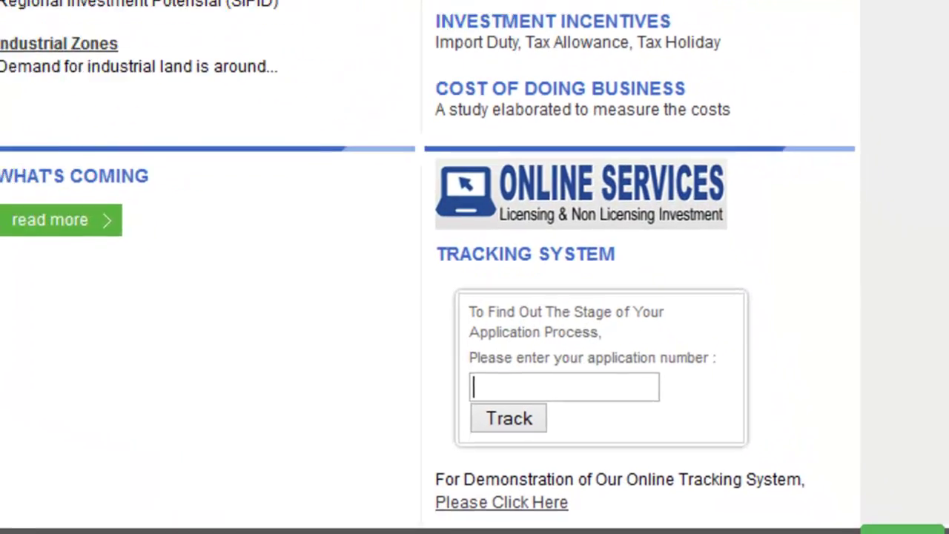
pyautogui.write('IU73463')
pyautogui.click(479, 413)
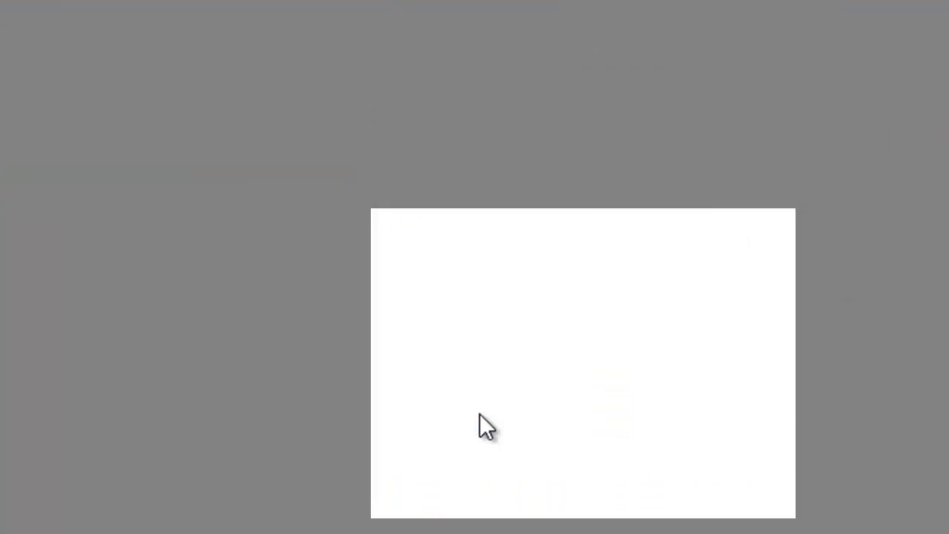